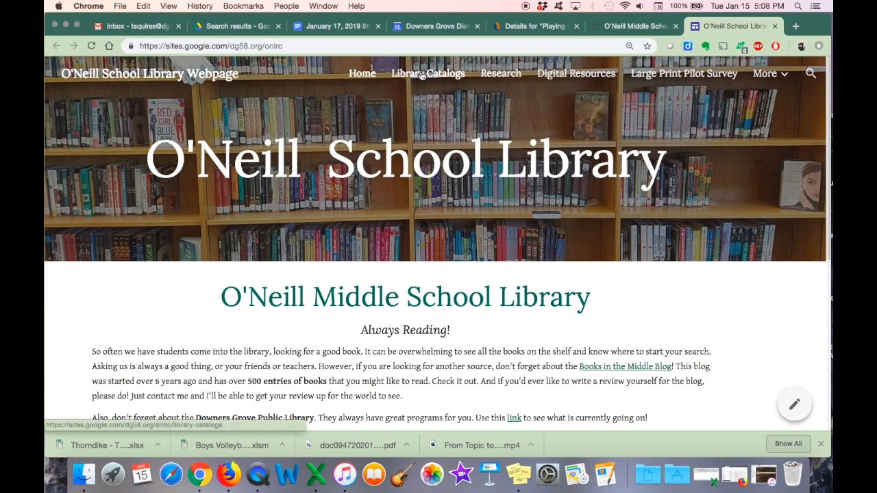
- From the school's Library Catalogs page, go to the Downers Grove Public Library's research databases and open Student Resources in Context
{"action": "left_click", "coordinate": [422, 76]}
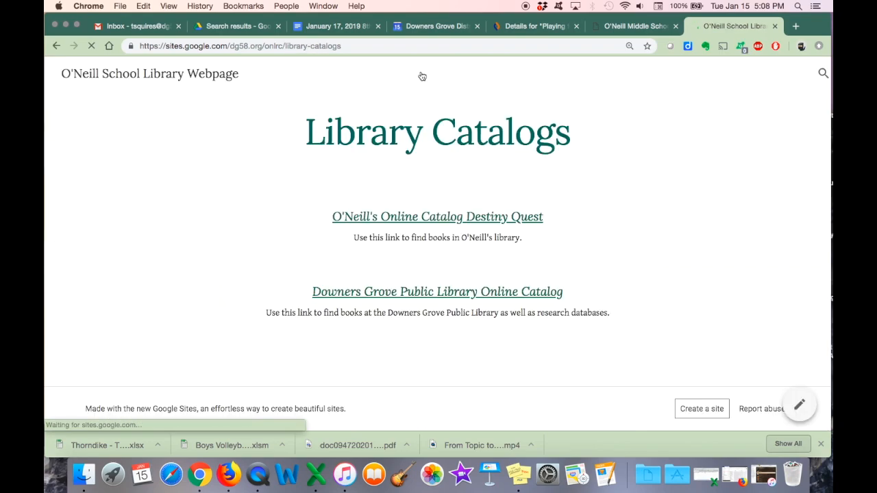
{"action": "left_click", "coordinate": [443, 296]}
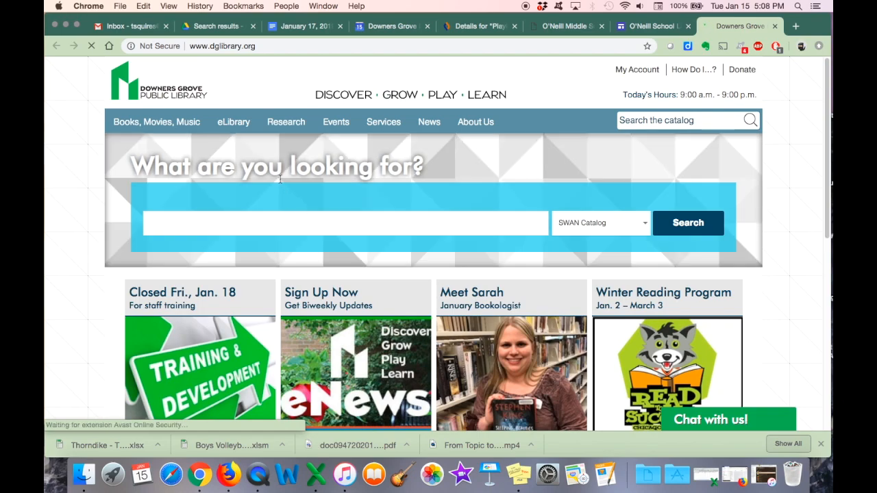
{"action": "mouse_move", "coordinate": [287, 125]}
{"action": "left_click", "coordinate": [288, 149]}
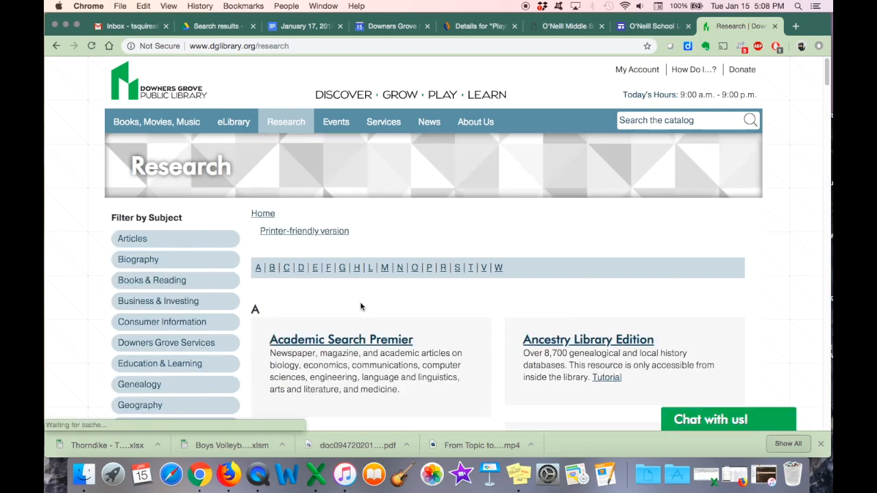
{"action": "left_click", "coordinate": [458, 268]}
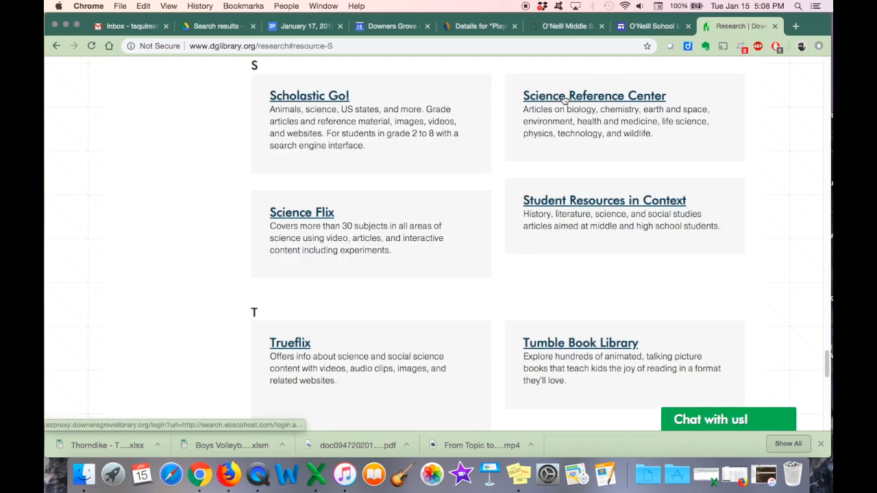
{"action": "left_click", "coordinate": [575, 203]}
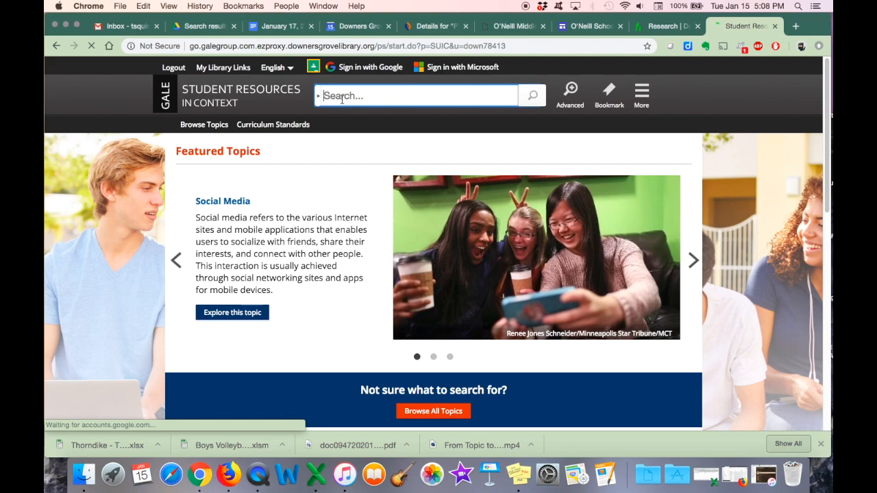
- Search for "wild fires" and open the reference article "Wildfire Prevention and Suppression"
{"action": "type", "text": "wild fires"}
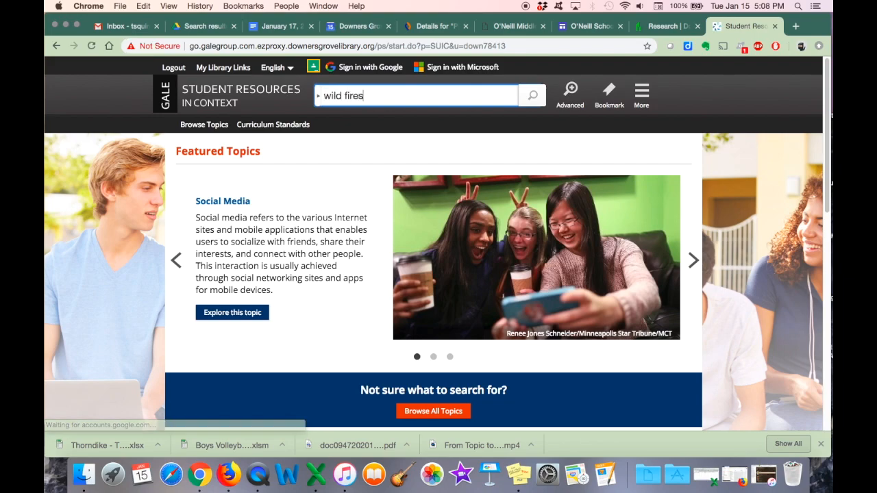
{"action": "key", "text": "Return"}
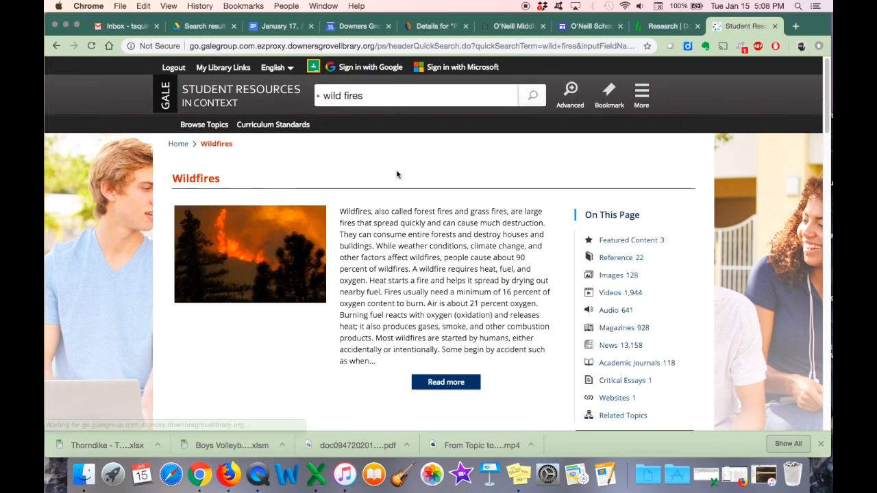
{"action": "left_click", "coordinate": [607, 261]}
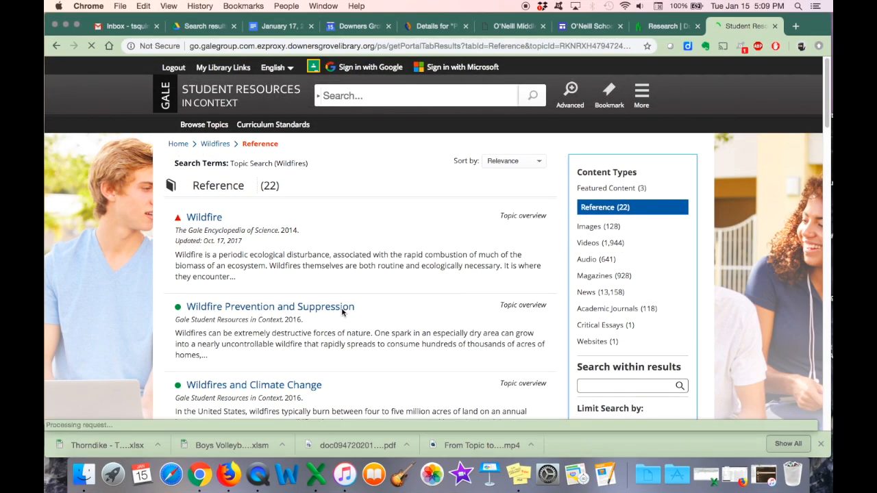
{"action": "left_click", "coordinate": [248, 309]}
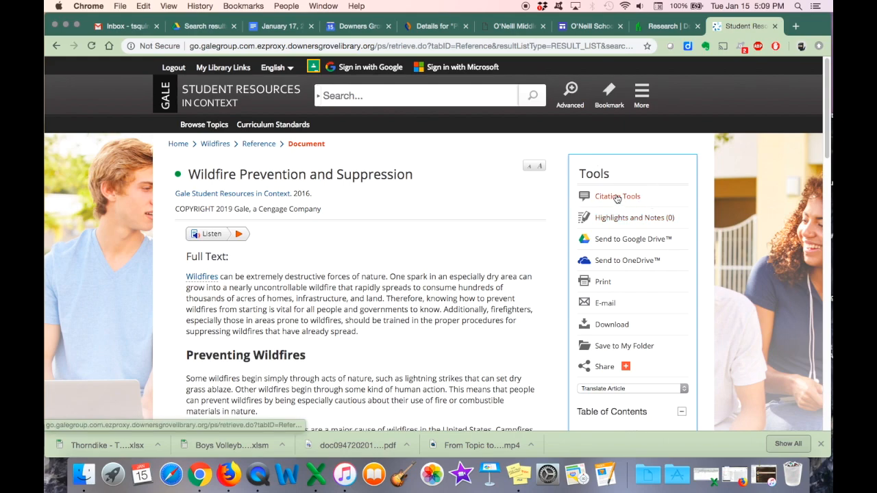
- Copy the article's APA 6th Edition citation under the heading of the Bibliography document in Google Docs, and return to close the citation window
{"action": "left_click", "coordinate": [615, 197]}
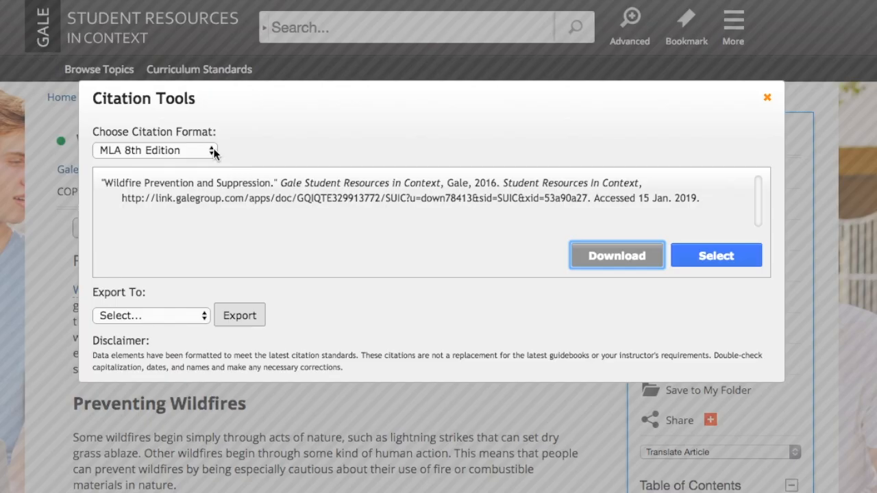
{"action": "left_click", "coordinate": [282, 181]}
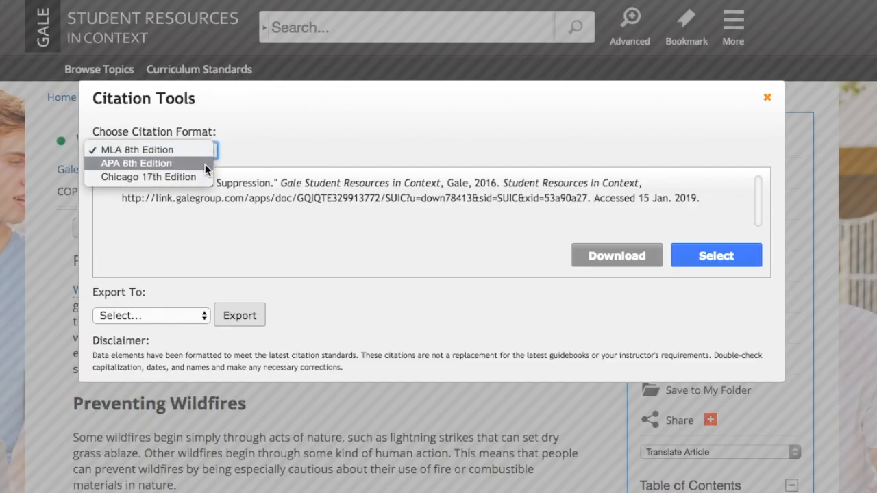
{"action": "left_click", "coordinate": [205, 165]}
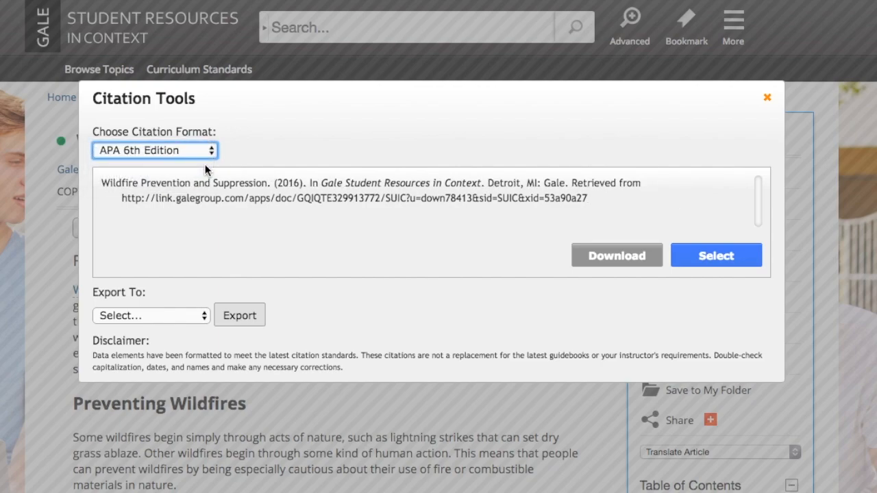
{"action": "left_click_drag", "start_coordinate": [102, 181], "coordinate": [597, 211]}
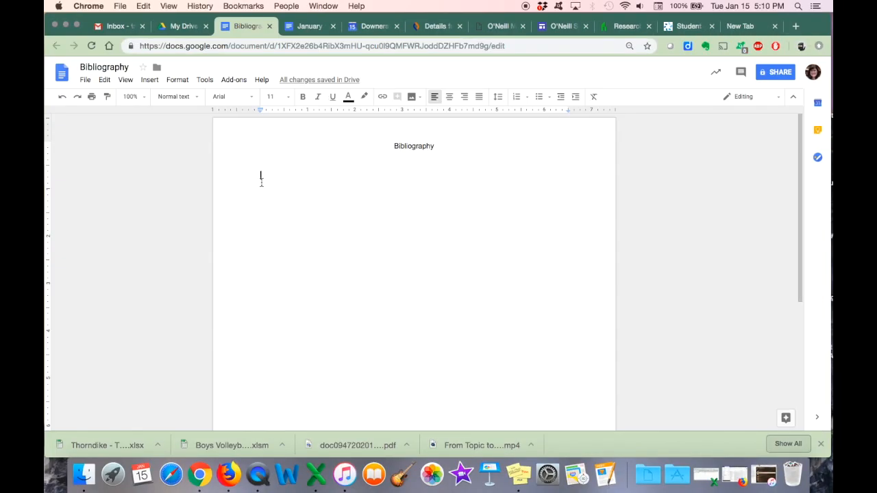
{"action": "type", "text": "Wildfire Prevention and Suppression. (2016). In Gale Student Resources In Context. Detroit, MI: Gale. Retrieved from http://link.galegroup.com/apps/doc/GQIQTE329913772/SUIC?u=down78413&sid=SUIC&xid=53a90a27"}
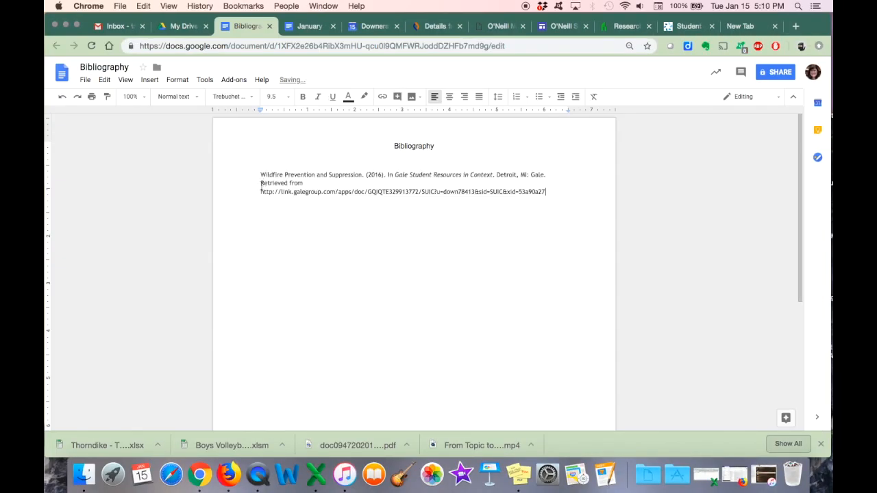
{"action": "key", "text": "Return"}
{"action": "left_click", "coordinate": [711, 26]}
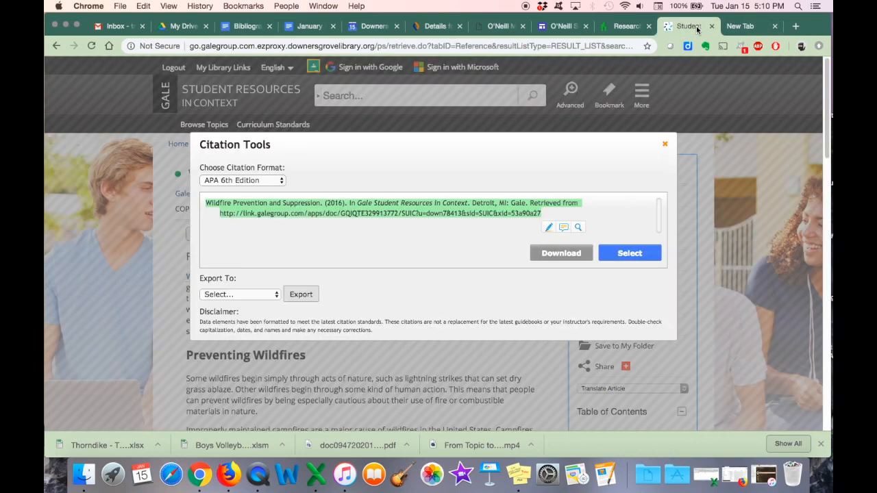
{"action": "left_click", "coordinate": [665, 144]}
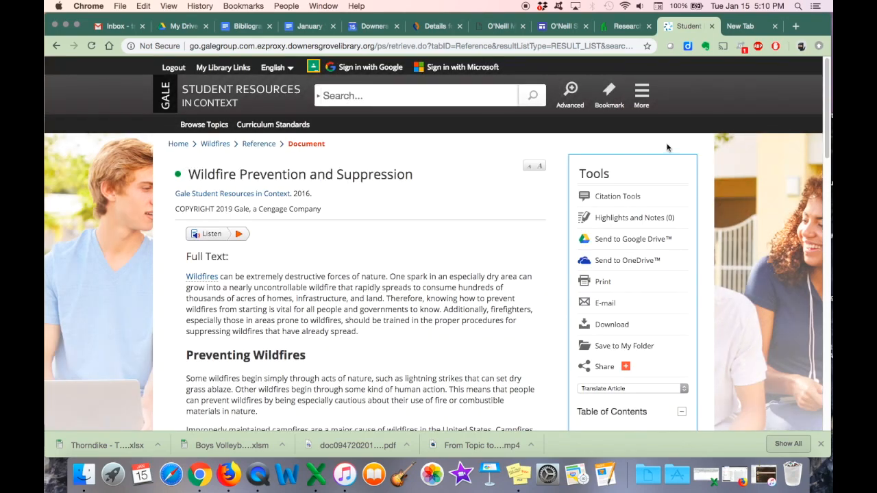
- Go back to the Wildfires topic, open the magazine article "California Is Burning" and skim through it
{"action": "left_click", "coordinate": [214, 145]}
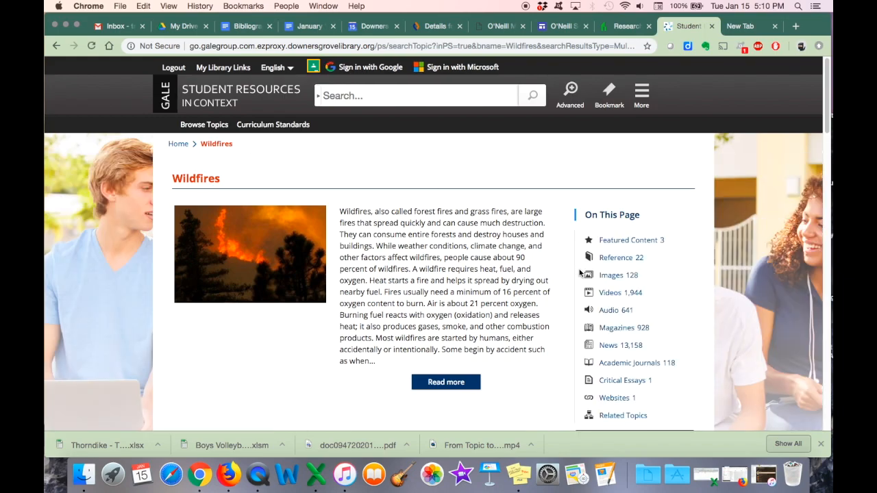
{"action": "scroll", "coordinate": [582, 277], "scroll_direction": "down", "scroll_amount": 1}
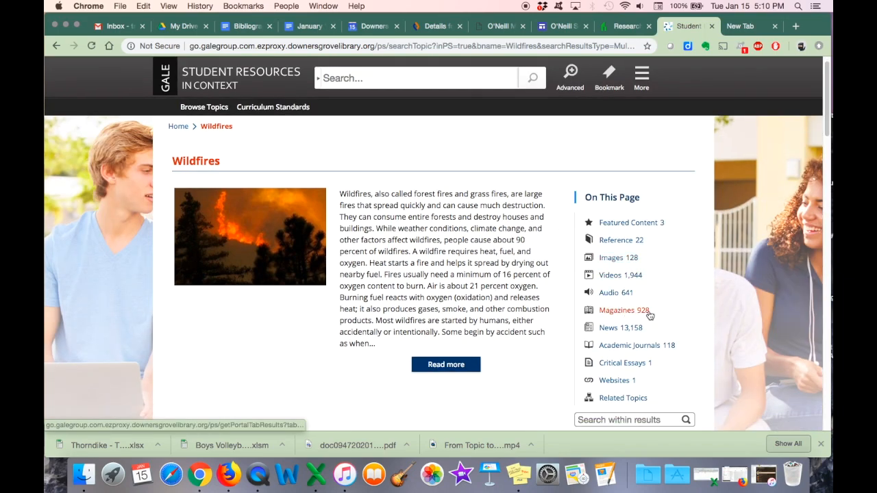
{"action": "left_click", "coordinate": [616, 315]}
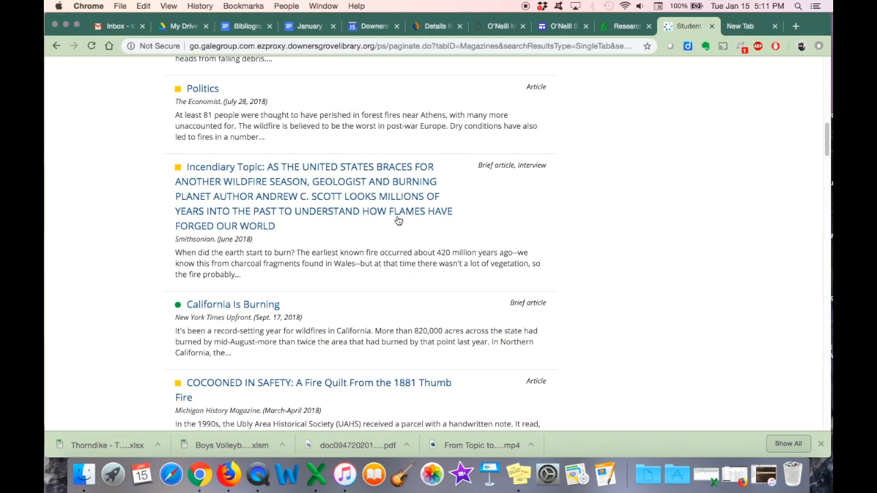
{"action": "scroll", "coordinate": [397, 215], "scroll_direction": "down", "scroll_amount": 3}
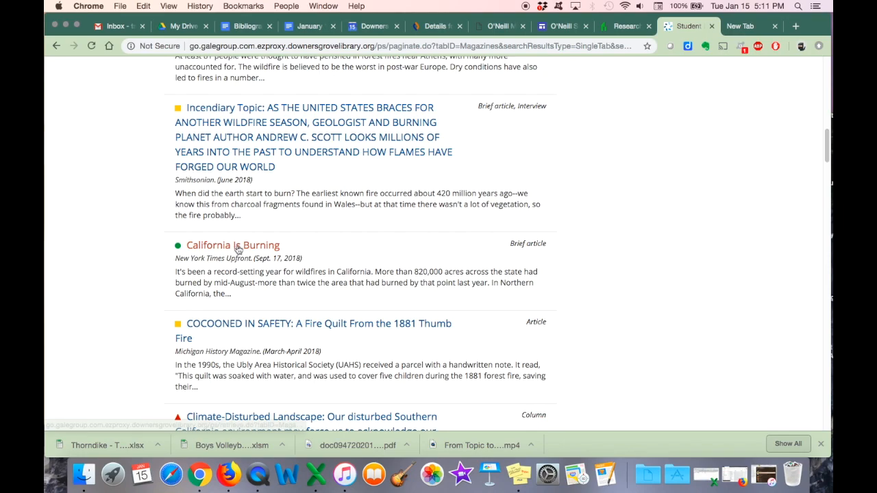
{"action": "left_click", "coordinate": [238, 247]}
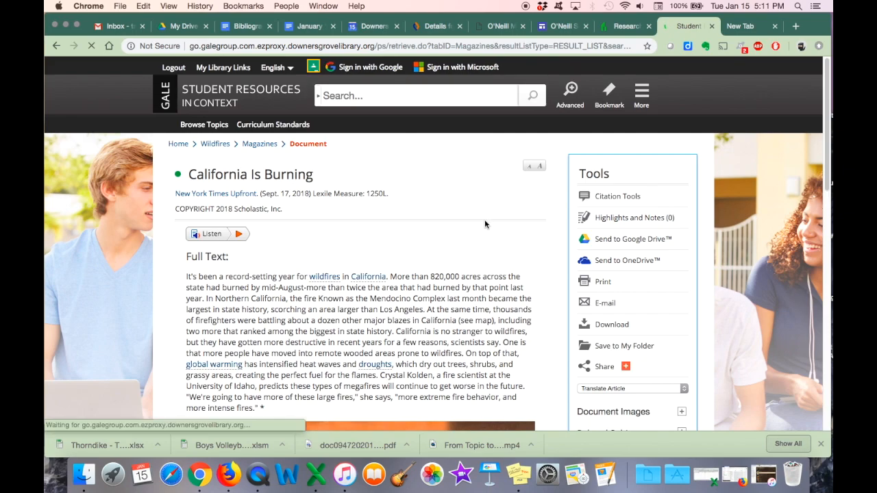
{"action": "scroll", "coordinate": [484, 224], "scroll_direction": "down", "scroll_amount": 5}
{"action": "scroll", "coordinate": [484, 224], "scroll_direction": "down", "scroll_amount": 5}
{"action": "scroll", "coordinate": [484, 224], "scroll_direction": "up", "scroll_amount": 10}
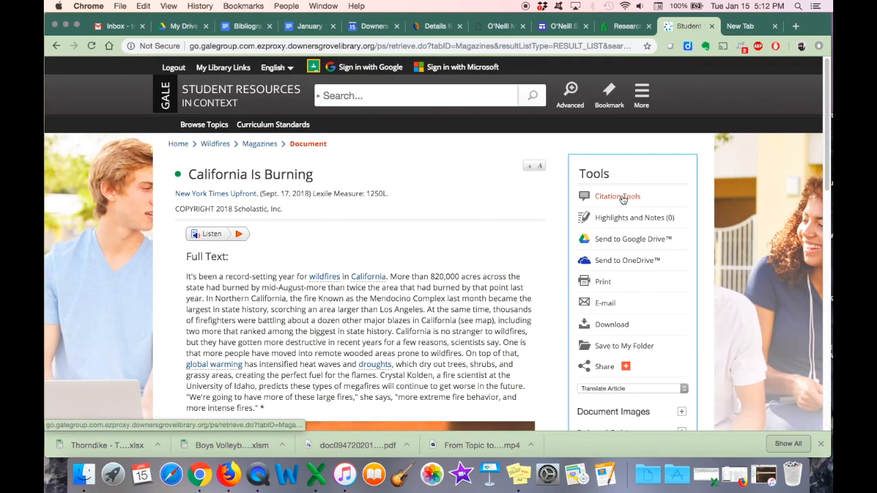
- Add the APA 6th Edition citation of "California Is Burning" below the first Bibliography entry, and return to close the citation window
{"action": "left_click", "coordinate": [620, 197]}
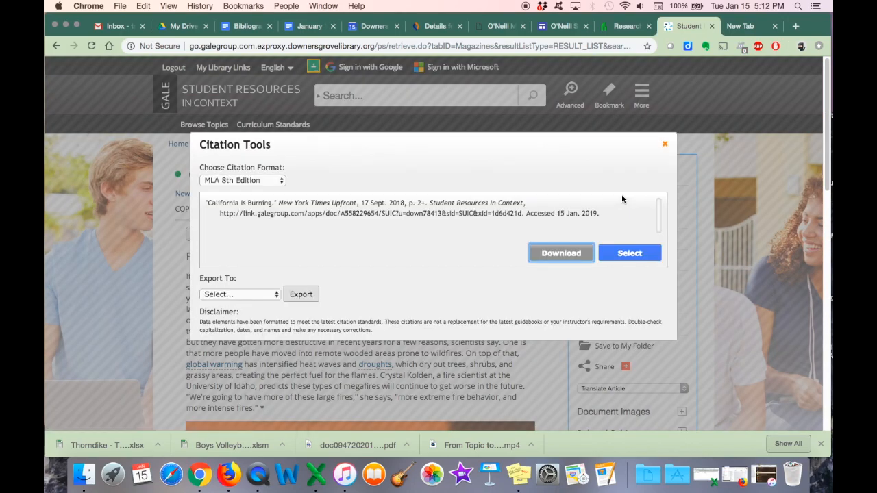
{"action": "left_click", "coordinate": [280, 182]}
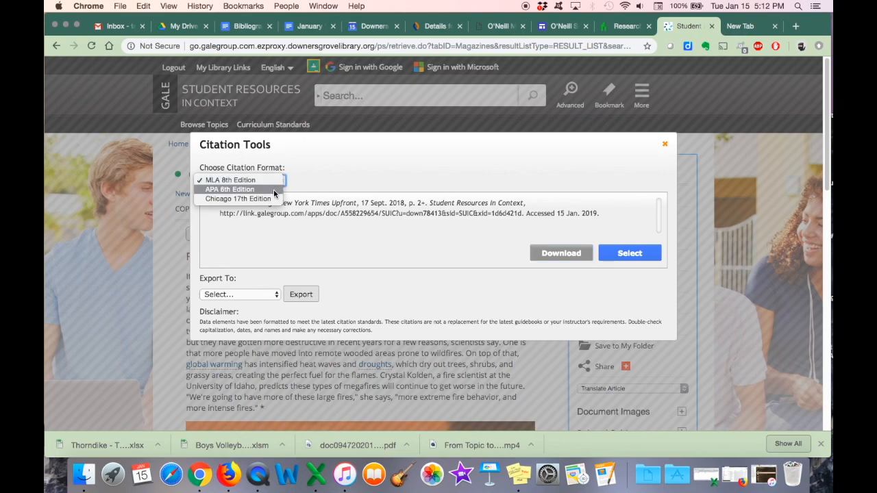
{"action": "left_click", "coordinate": [273, 190]}
{"action": "left_click_drag", "start_coordinate": [206, 204], "coordinate": [526, 216]}
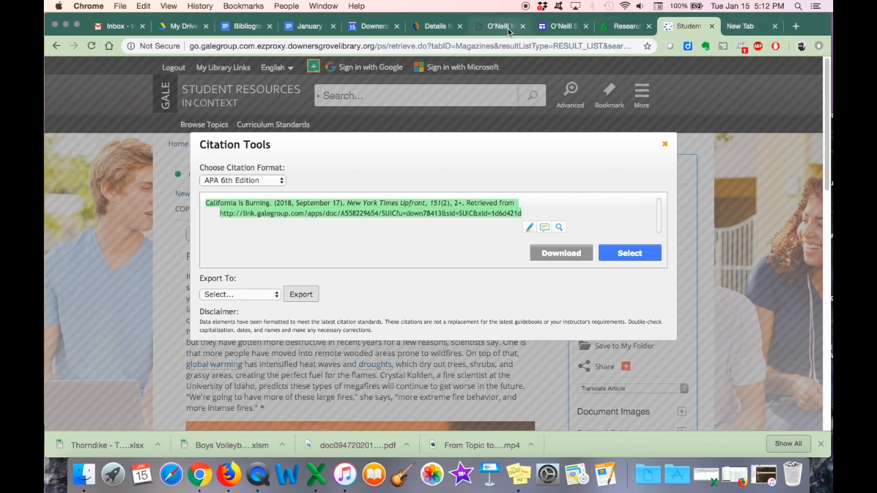
{"action": "left_click", "coordinate": [245, 28]}
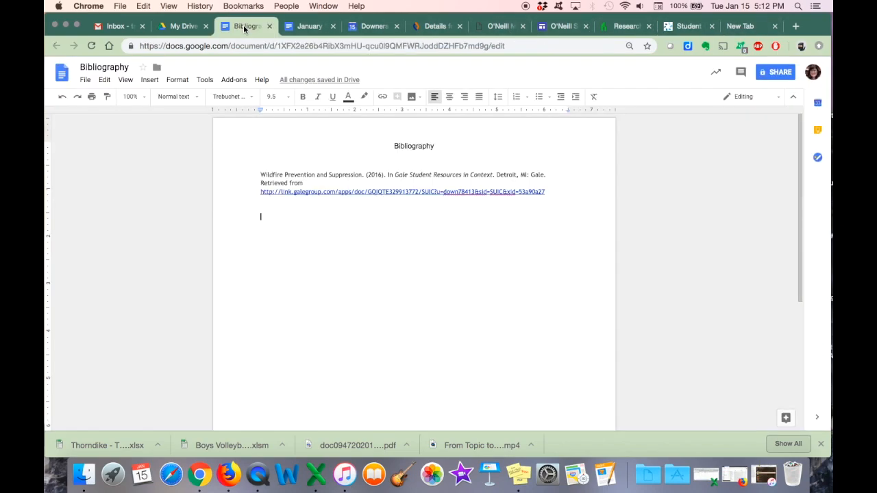
{"action": "left_click", "coordinate": [260, 219]}
{"action": "type", "text": "California Is Burning. (2018, September 17). New York Times Upfront, 151(2), 2+. Retrieved from http://link.galegroup.com/apps/doc/A558229654/SUIC?u=down78413&sid=SUIC&xid=1d6d421d"}
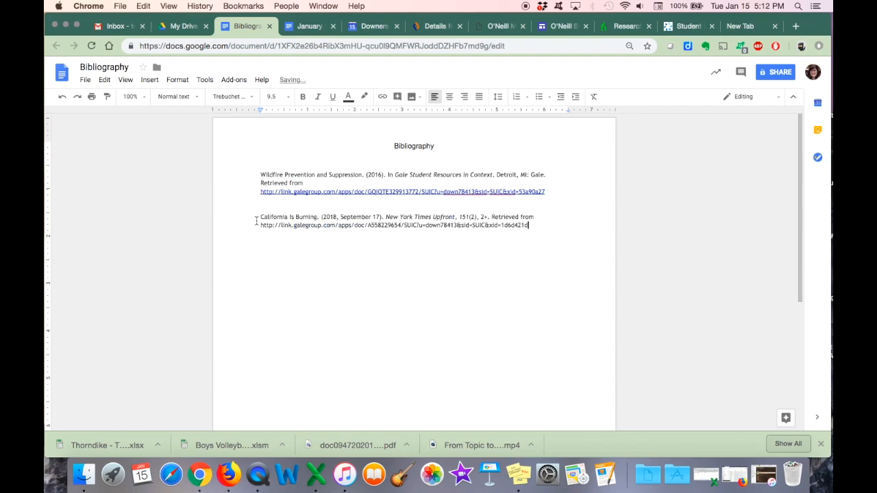
{"action": "key", "text": "Return"}
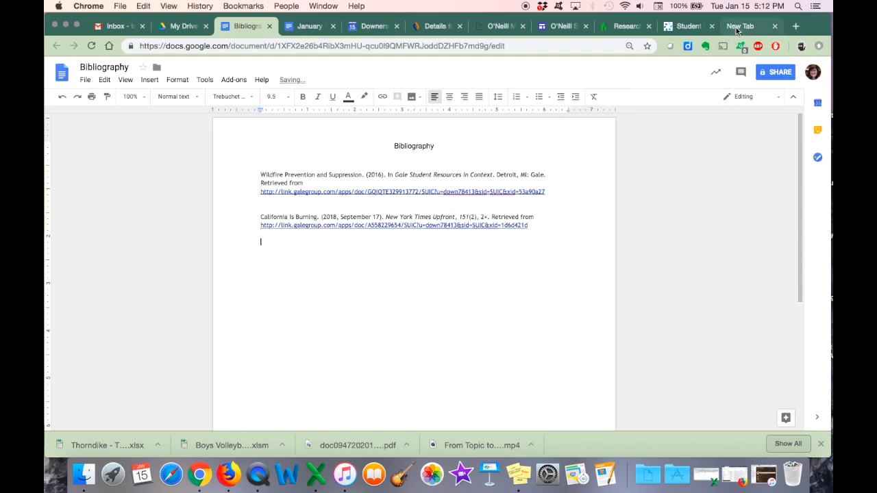
{"action": "left_click", "coordinate": [686, 26]}
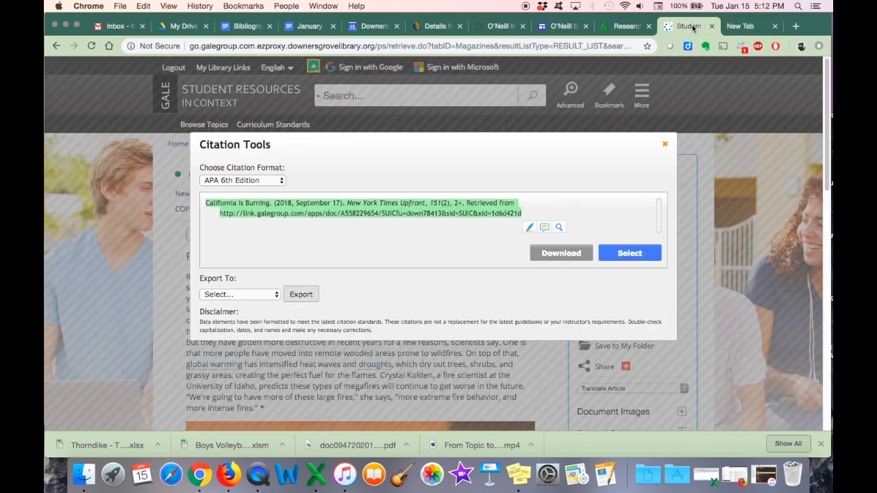
{"action": "left_click", "coordinate": [665, 144]}
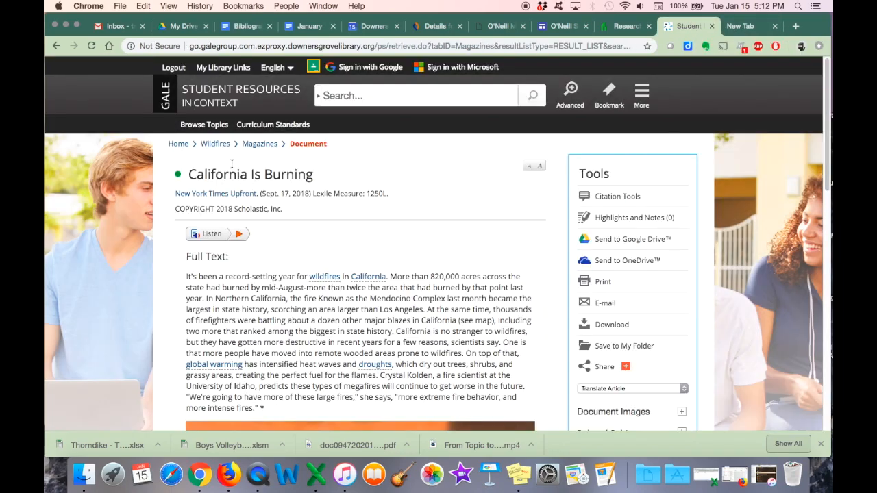
- Return to the wildfire magazine results and open the American Scientist column "Climate-Disturbed Landscape"
{"action": "left_click", "coordinate": [255, 145]}
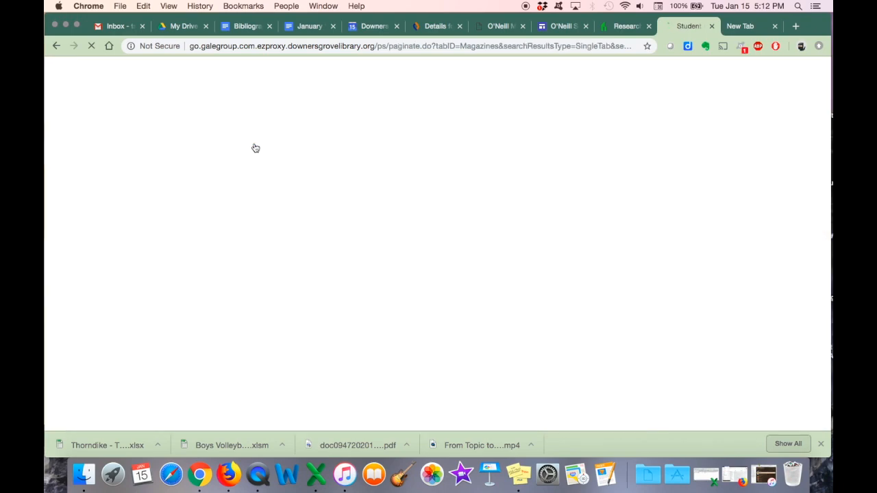
{"action": "scroll", "coordinate": [358, 219], "scroll_direction": "down", "scroll_amount": 10}
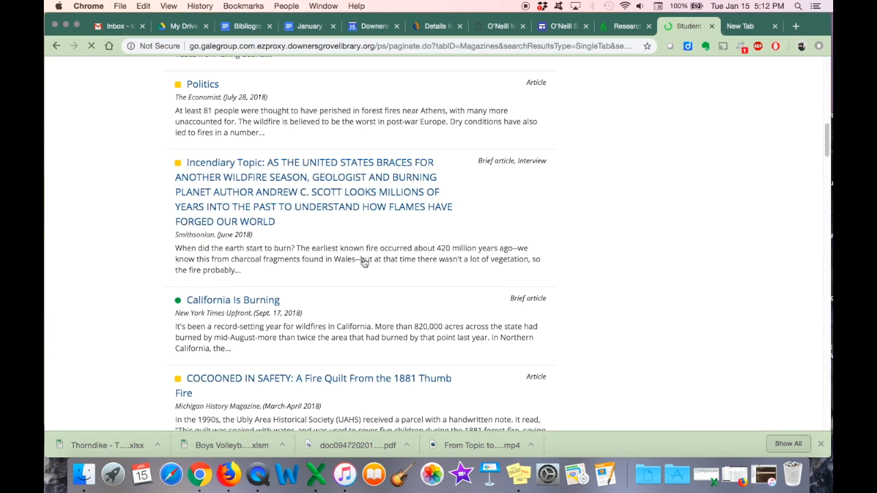
{"action": "scroll", "coordinate": [363, 260], "scroll_direction": "down", "scroll_amount": 5}
{"action": "scroll", "coordinate": [363, 261], "scroll_direction": "down", "scroll_amount": 5}
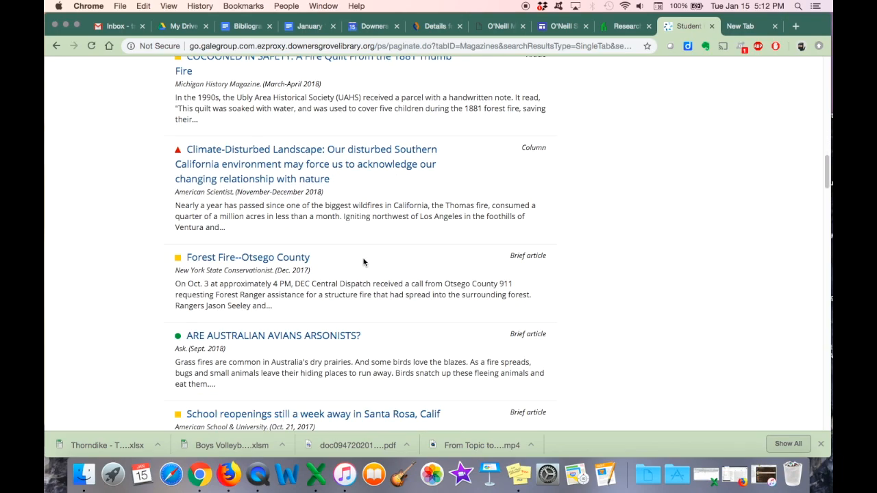
{"action": "left_click", "coordinate": [265, 154]}
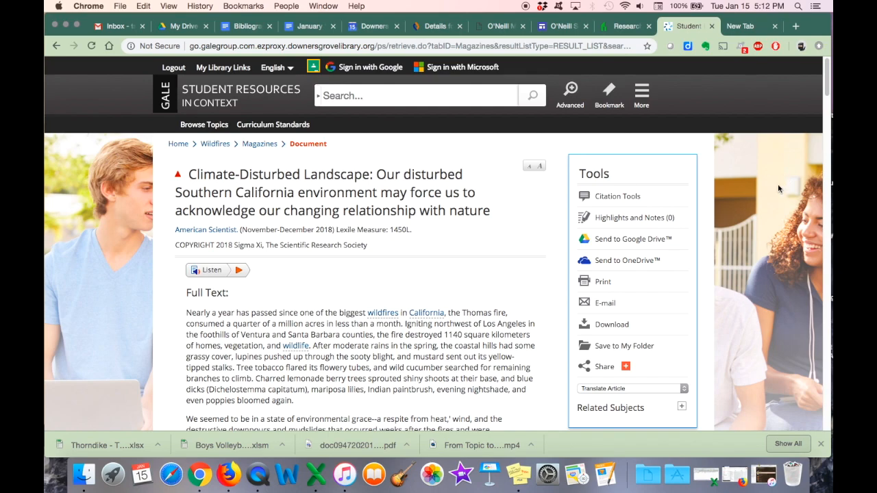
- Copy the APA 6th Edition citation of "Climate-Disturbed Landscape" and add it below the second entry of the Bibliography document in Google Docs
{"action": "left_click", "coordinate": [620, 197]}
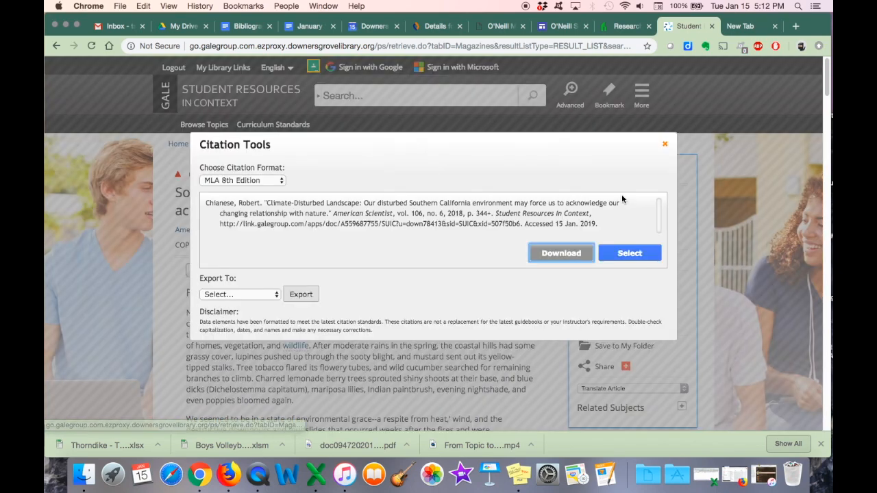
{"action": "left_click", "coordinate": [261, 181]}
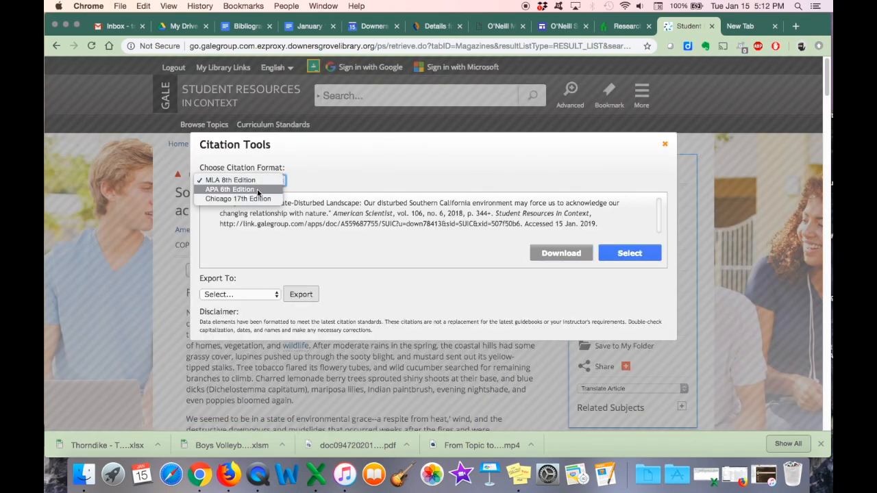
{"action": "left_click", "coordinate": [257, 192]}
{"action": "mouse_move", "coordinate": [206, 203]}
{"action": "left_mouse_down"}
{"action": "mouse_move", "coordinate": [250, 213]}
{"action": "mouse_move", "coordinate": [541, 226]}
{"action": "left_mouse_up"}
{"action": "key", "text": "super+c"}
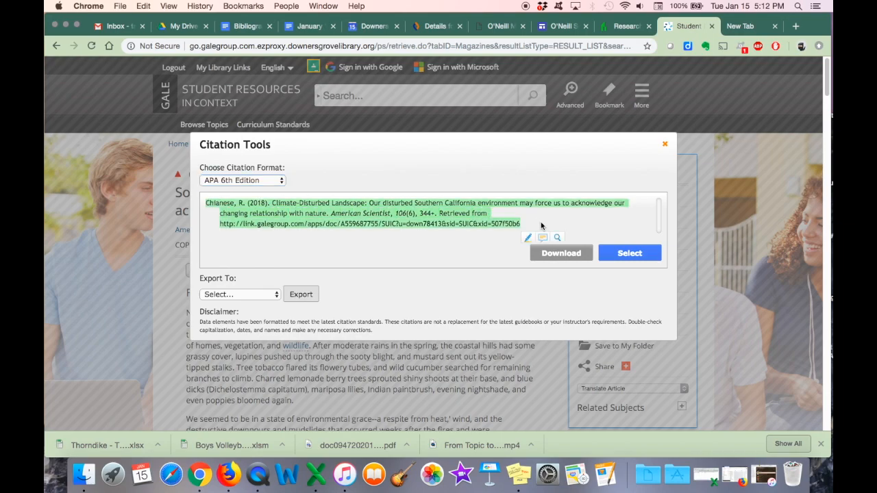
{"action": "left_click", "coordinate": [251, 27]}
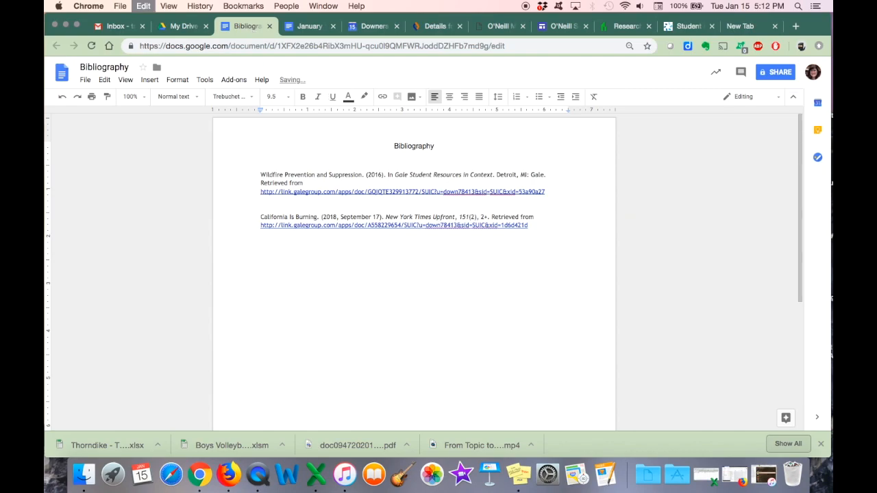
{"action": "key", "text": "super+v"}
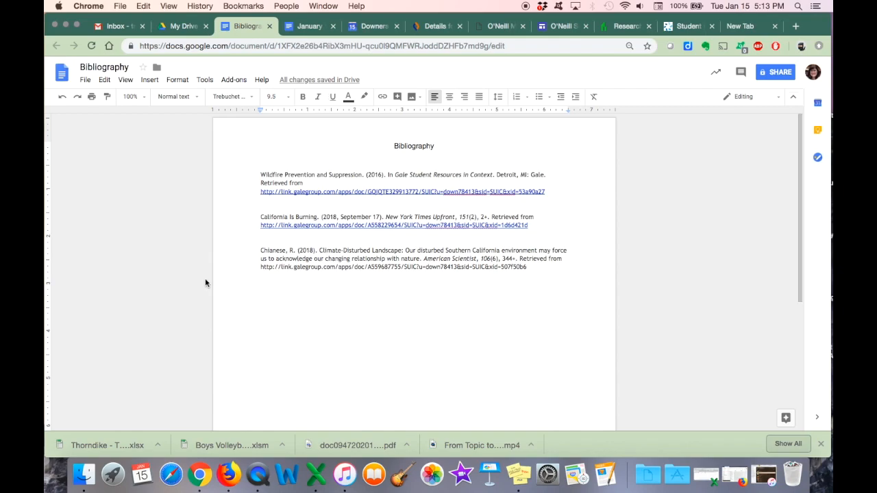
- Move the "Wildfire Prevention and Suppression" citation to the end of the Bibliography, below the "Climate-Disturbed Landscape" entry
{"action": "left_click_drag", "start_coordinate": [257, 173], "coordinate": [558, 196]}
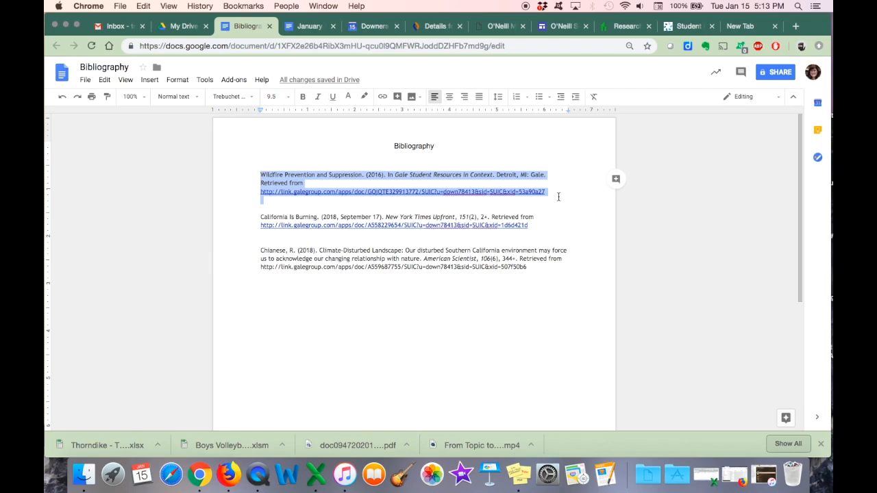
{"action": "key", "text": "super+x"}
{"action": "left_click", "coordinate": [545, 238]}
{"action": "key", "text": "Return"}
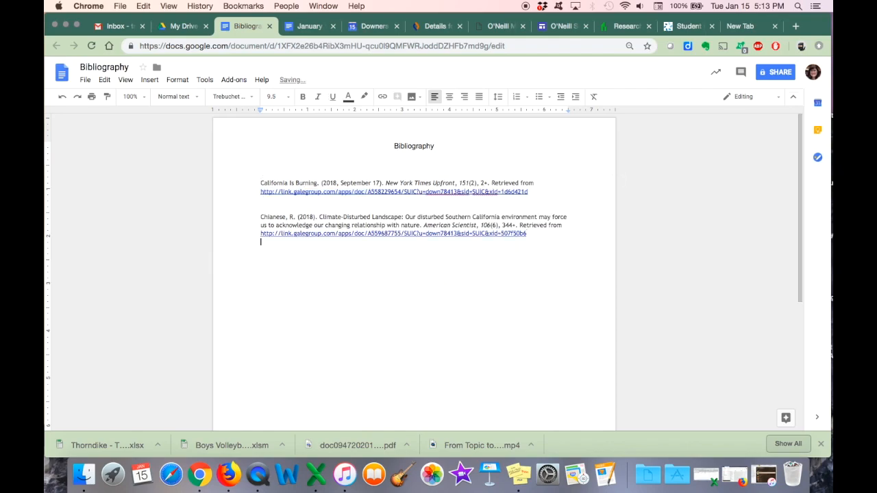
{"action": "key", "text": "super+v"}
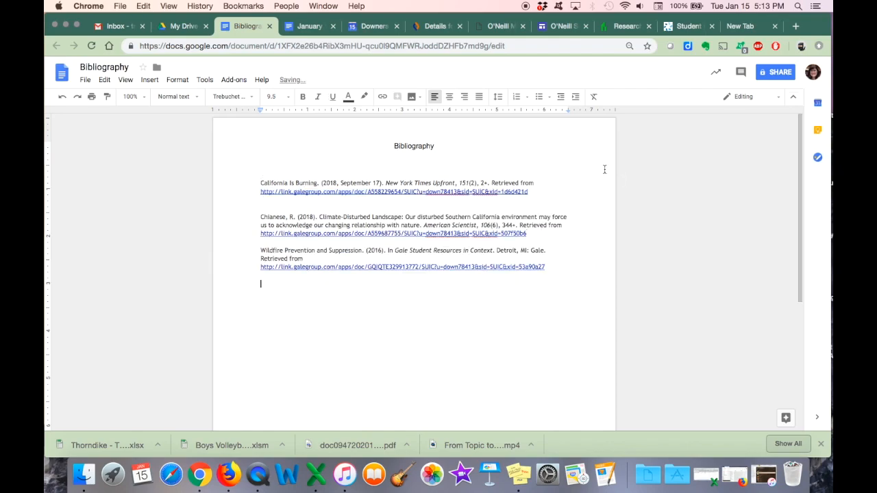
- Remove the hyperlinks from the web addresses of all three Bibliography citations
{"action": "left_click", "coordinate": [455, 193]}
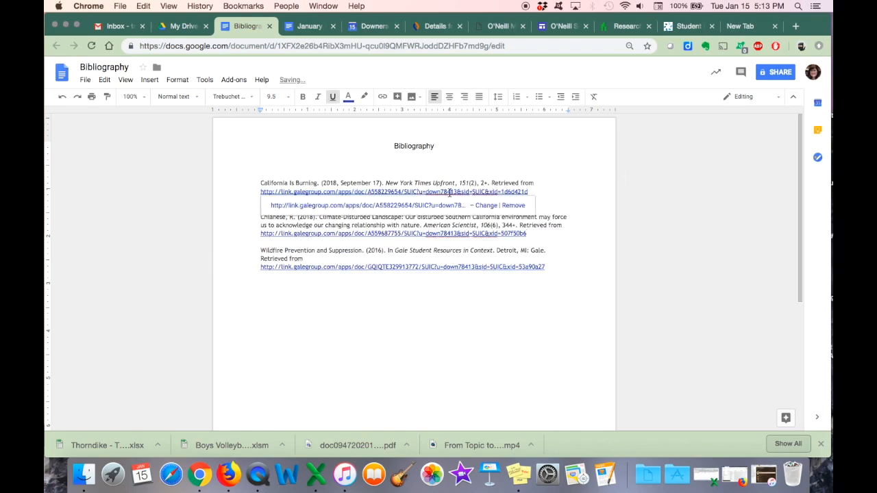
{"action": "left_click", "coordinate": [510, 205]}
{"action": "left_click", "coordinate": [473, 233]}
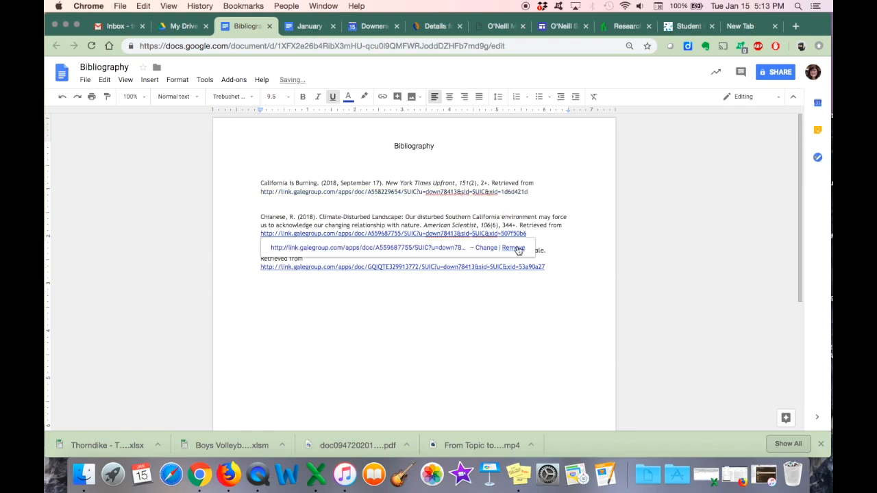
{"action": "left_click", "coordinate": [516, 246]}
{"action": "left_click", "coordinate": [485, 267]}
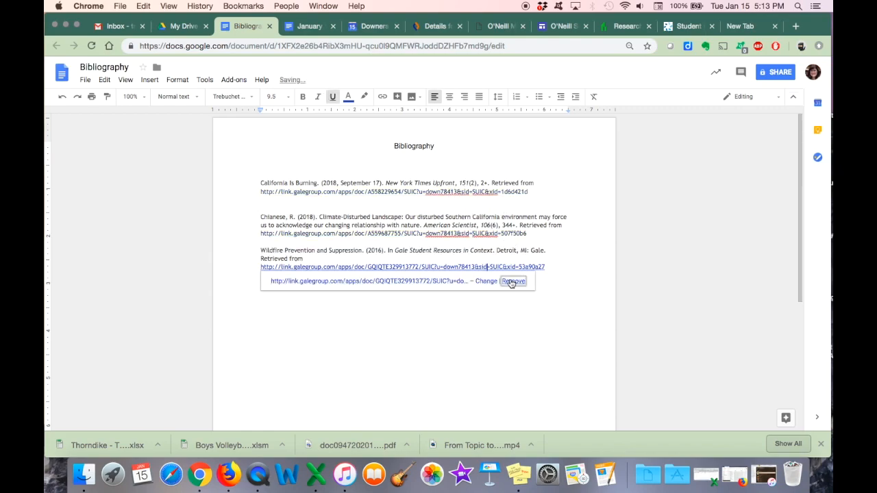
{"action": "left_click", "coordinate": [514, 283]}
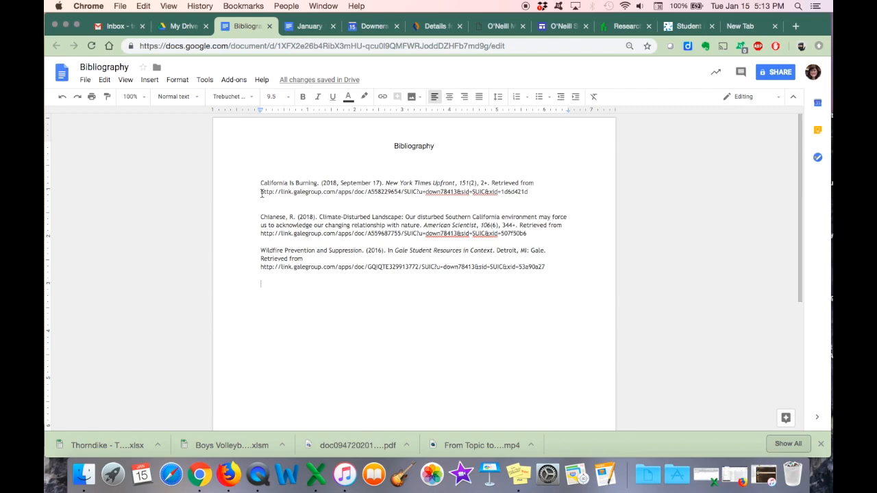
- Give the "California Is Burning" citation a 0.5 inch hanging indent, keeping its first line at the left margin
{"action": "left_click_drag", "start_coordinate": [258, 195], "coordinate": [521, 199]}
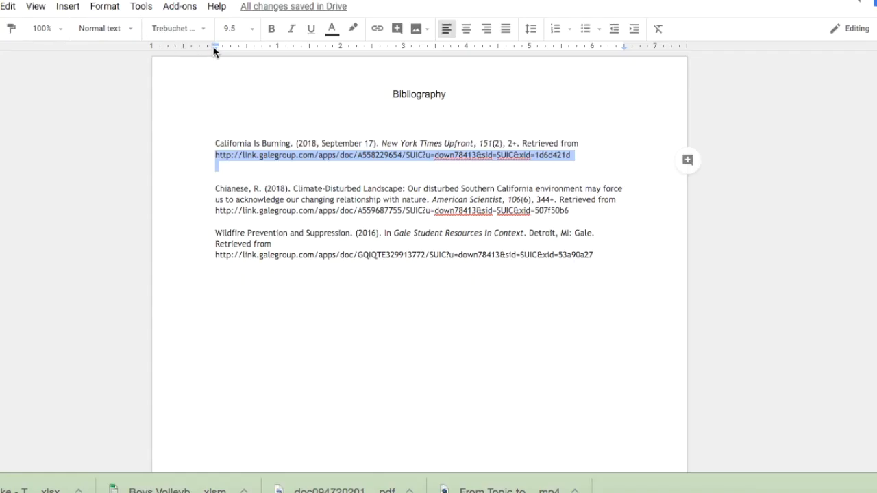
{"action": "left_click_drag", "start_coordinate": [213, 48], "coordinate": [246, 50]}
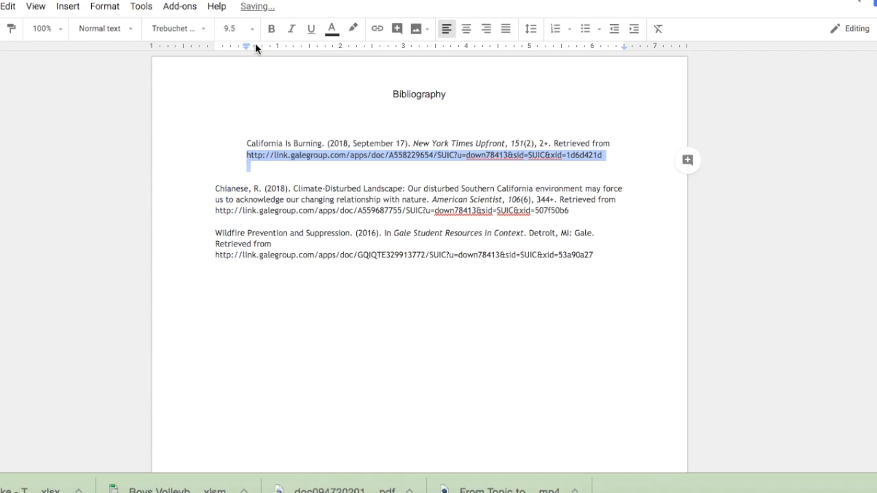
{"action": "mouse_move", "coordinate": [250, 44]}
{"action": "left_mouse_down"}
{"action": "mouse_move", "coordinate": [264, 42]}
{"action": "mouse_move", "coordinate": [237, 44]}
{"action": "mouse_move", "coordinate": [259, 45]}
{"action": "left_mouse_up"}
{"action": "left_click_drag", "start_coordinate": [240, 43], "coordinate": [217, 43]}
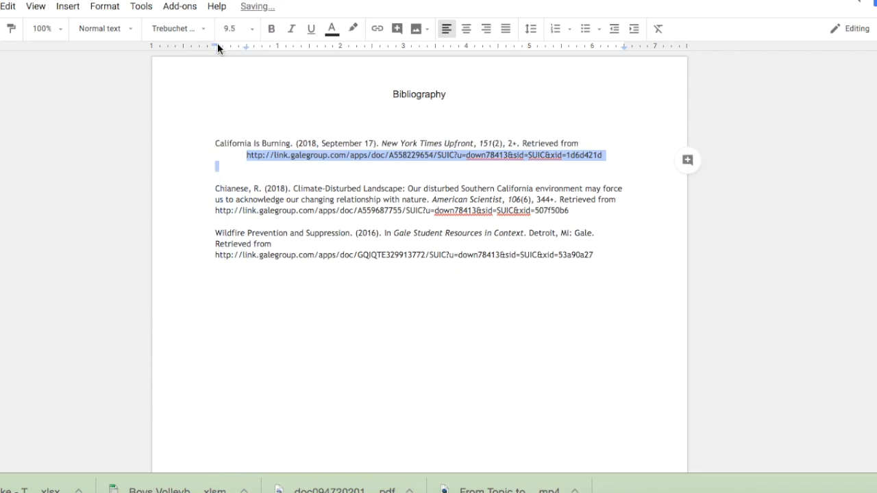
{"action": "left_click", "coordinate": [231, 168]}
- Apply a 0.5 inch hanging indent to the "Climate-Disturbed Landscape" citation
{"action": "left_click_drag", "start_coordinate": [213, 204], "coordinate": [589, 210]}
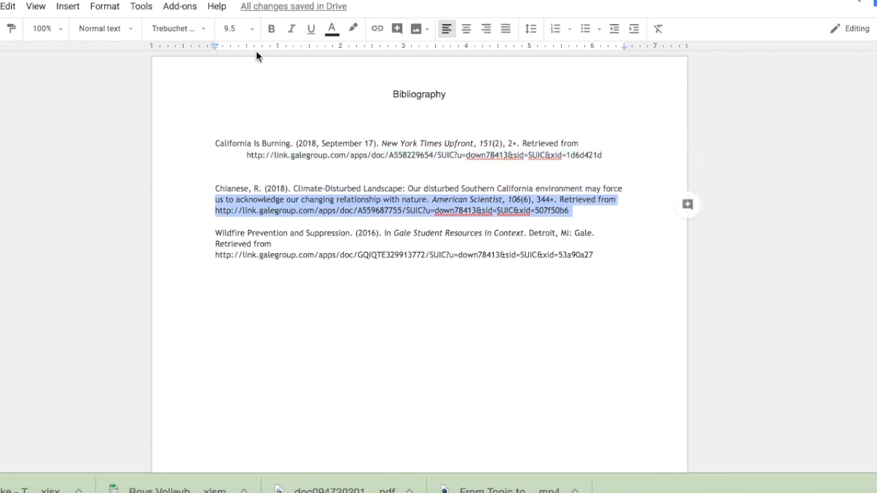
{"action": "left_click_drag", "start_coordinate": [214, 46], "coordinate": [247, 50]}
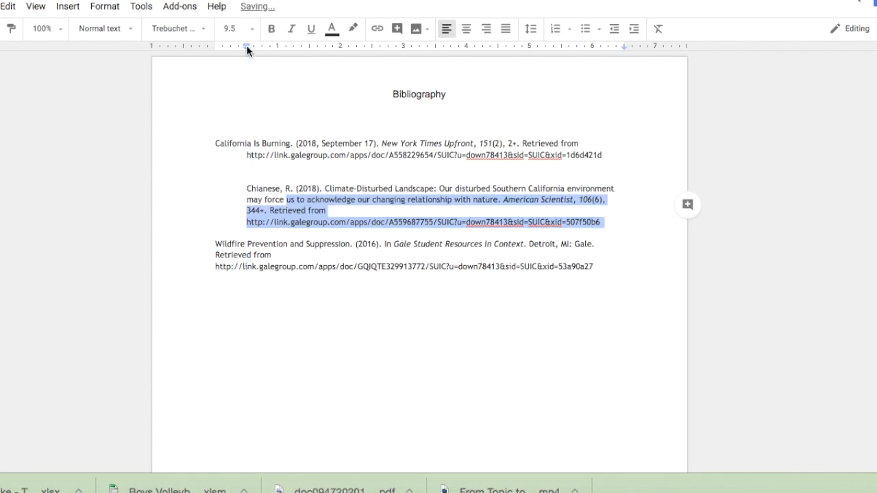
{"action": "left_click", "coordinate": [248, 43]}
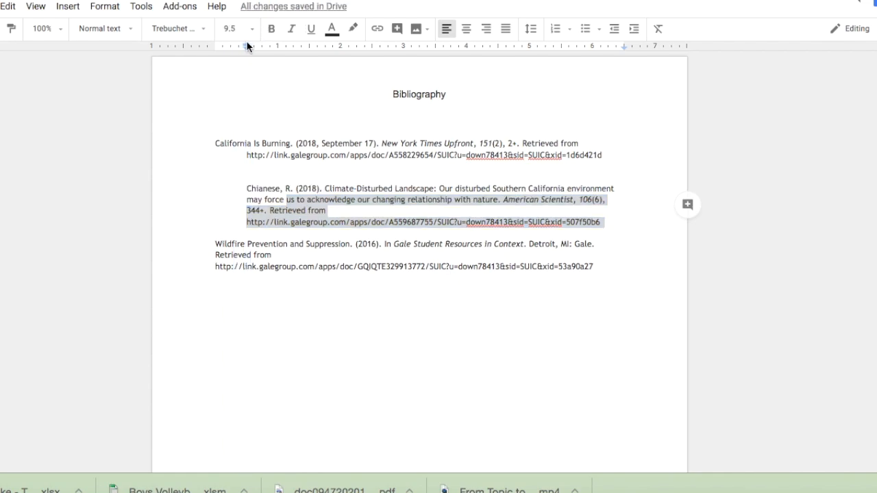
{"action": "left_click", "coordinate": [247, 45]}
{"action": "key", "text": "Escape"}
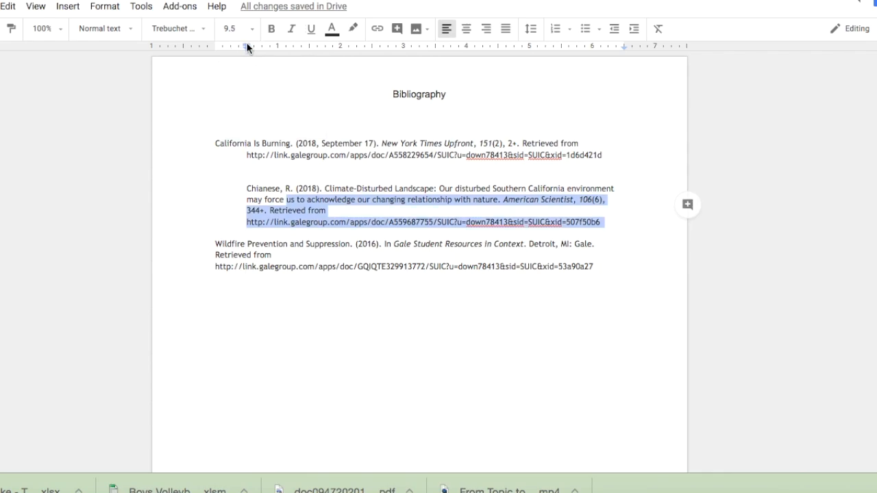
{"action": "left_click_drag", "start_coordinate": [248, 46], "coordinate": [216, 43]}
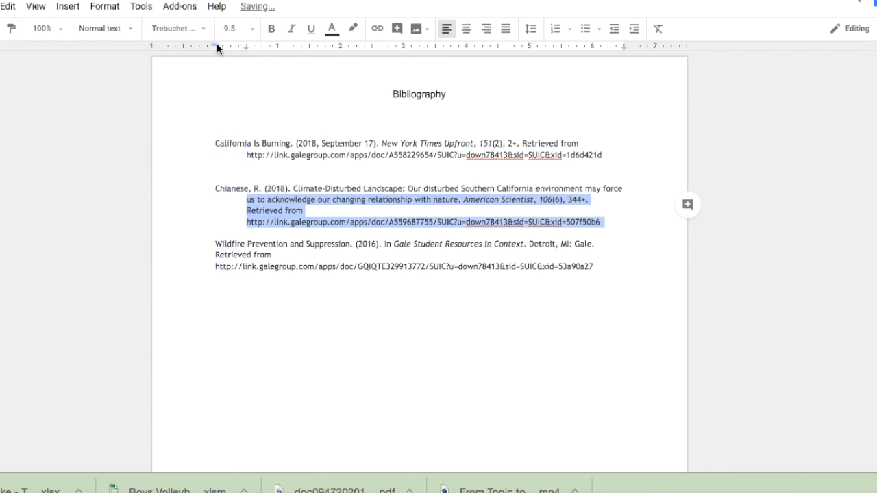
{"action": "left_click", "coordinate": [235, 234]}
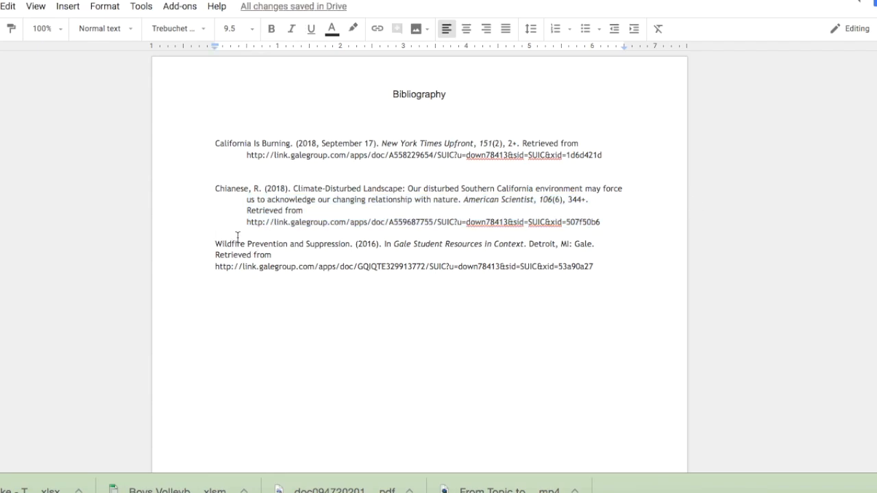
- Format the "Wildfire Prevention and Suppression" citation with a 0.5 inch hanging indent
{"action": "left_click_drag", "start_coordinate": [215, 255], "coordinate": [583, 279]}
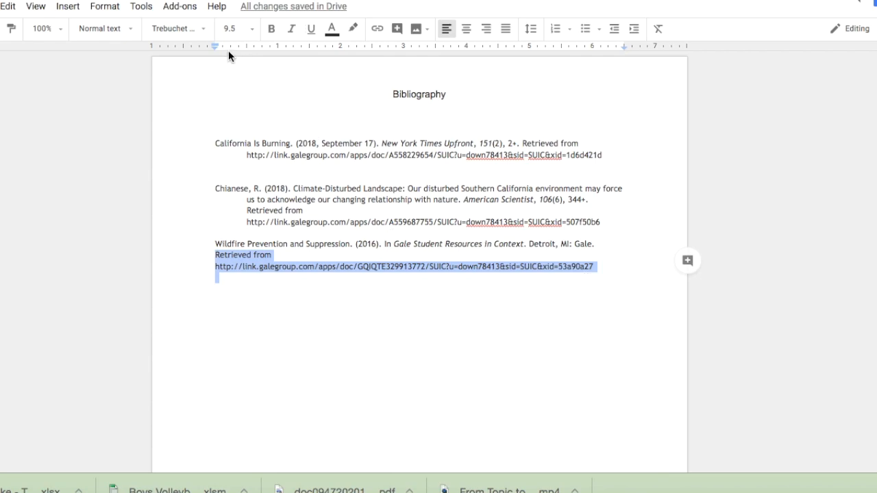
{"action": "mouse_move", "coordinate": [215, 44]}
{"action": "left_mouse_down"}
{"action": "mouse_move", "coordinate": [248, 47]}
{"action": "mouse_move", "coordinate": [213, 44]}
{"action": "left_mouse_up"}
{"action": "left_click", "coordinate": [241, 320]}
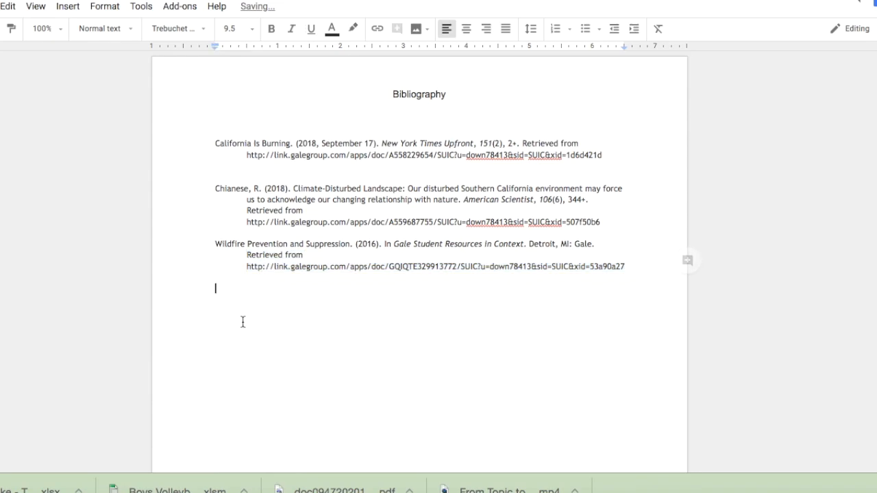